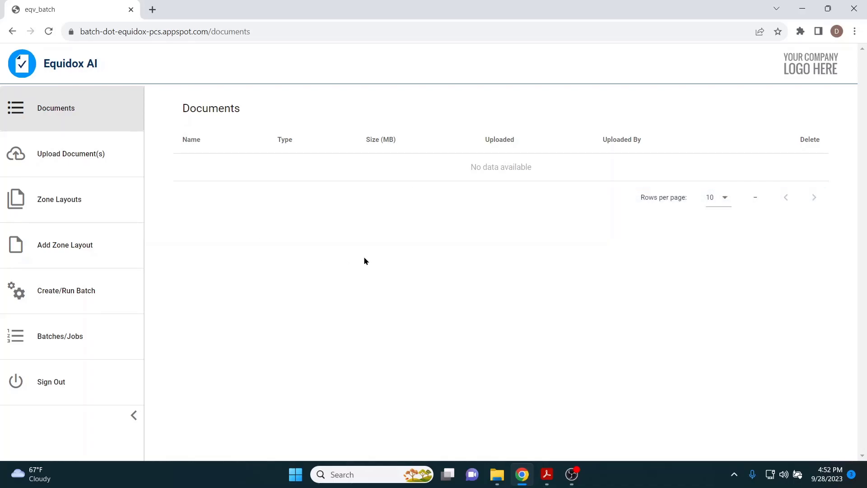
Upload Sample Financial Statements.zip to Equidox AI from File Explorer
{"action": "left_click", "coordinate": [94, 159]}
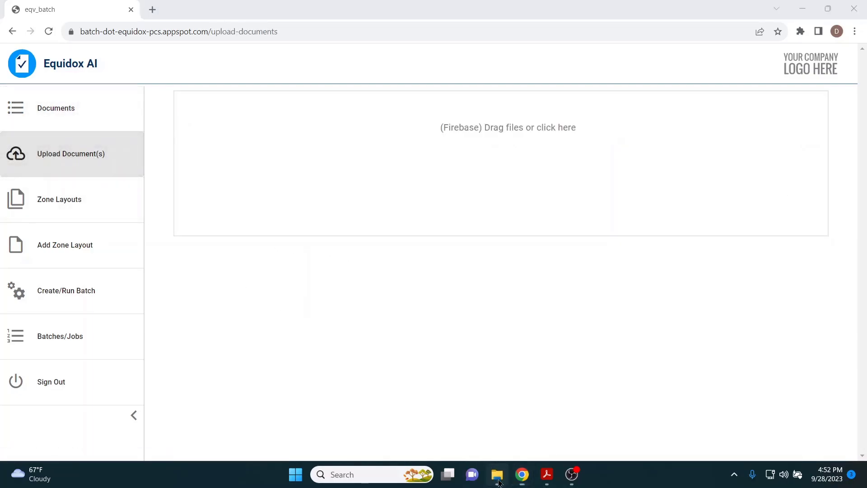
{"action": "left_click", "coordinate": [497, 474]}
{"action": "left_click_drag", "start_coordinate": [524, 210], "coordinate": [228, 156]}
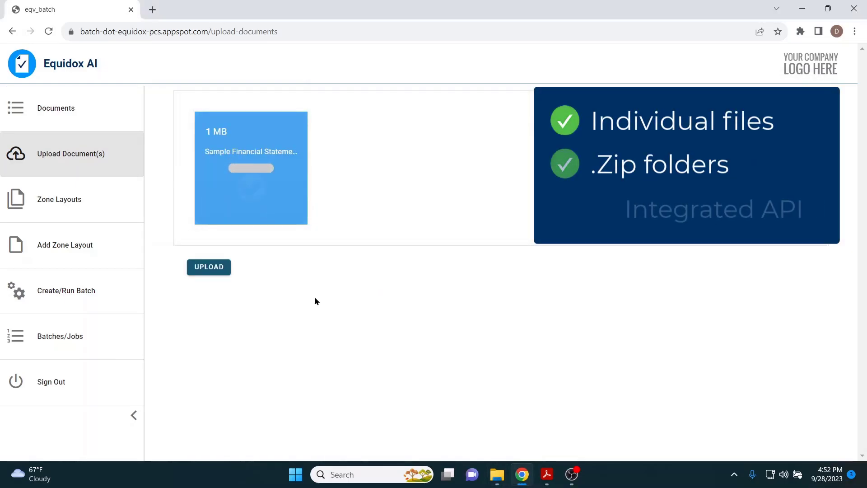
{"action": "left_click", "coordinate": [208, 270]}
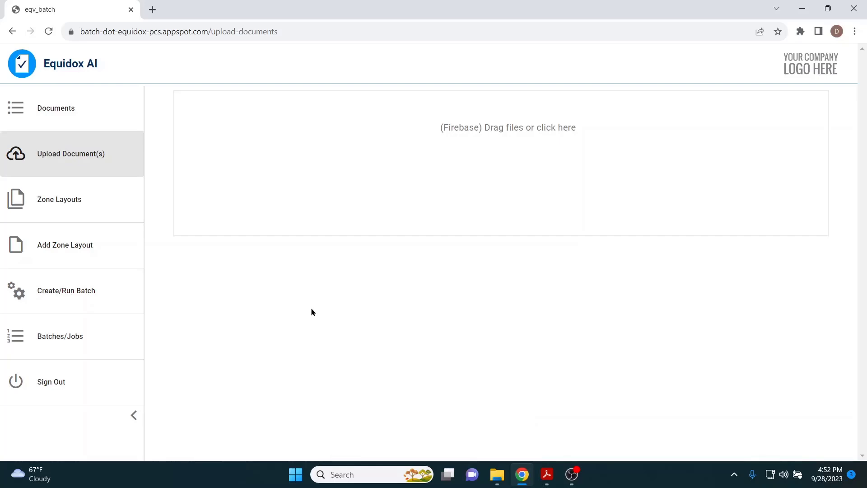
Set up a new batch with the Example_Statement model and Sample Financial Statements.zip selected
{"action": "left_click", "coordinate": [88, 292]}
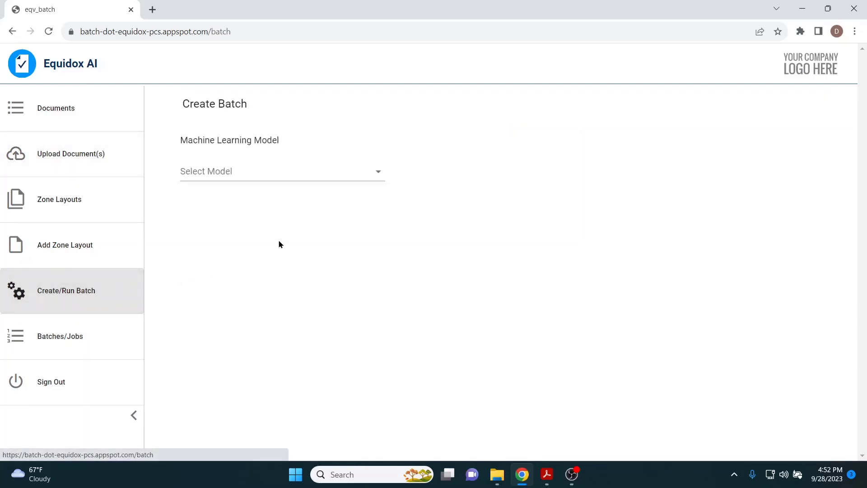
{"action": "left_click", "coordinate": [377, 174]}
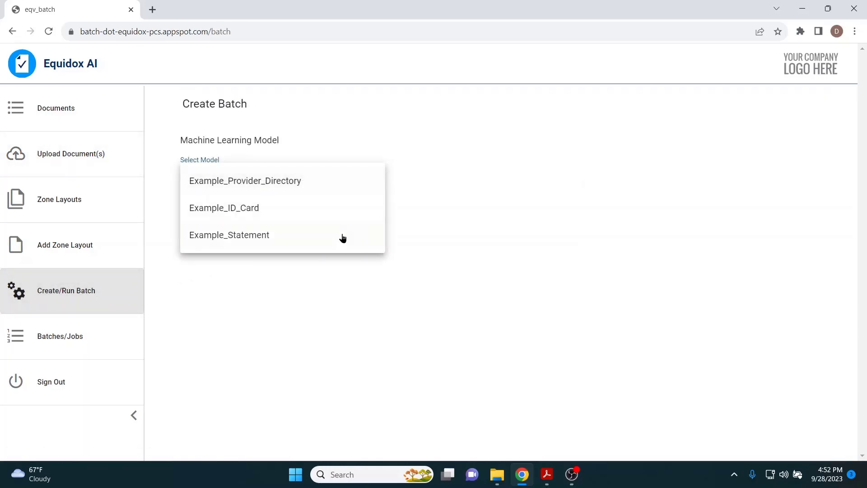
{"action": "left_click", "coordinate": [331, 247]}
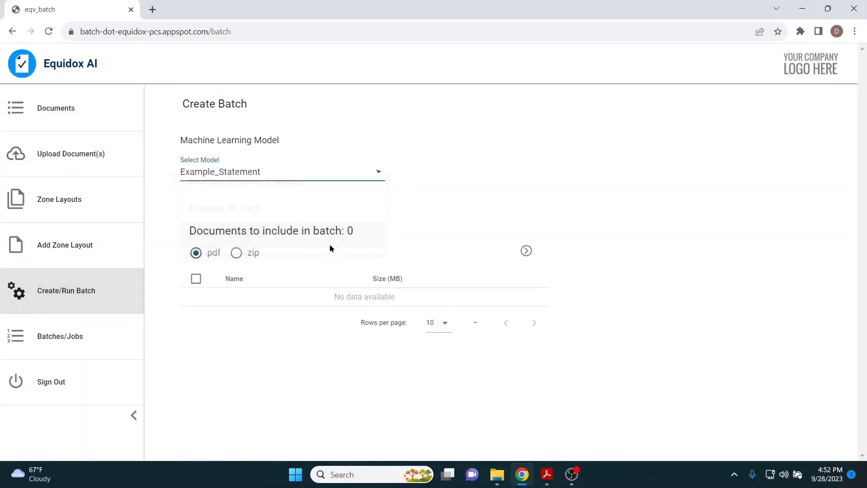
{"action": "left_click", "coordinate": [237, 253]}
{"action": "left_click", "coordinate": [195, 298]}
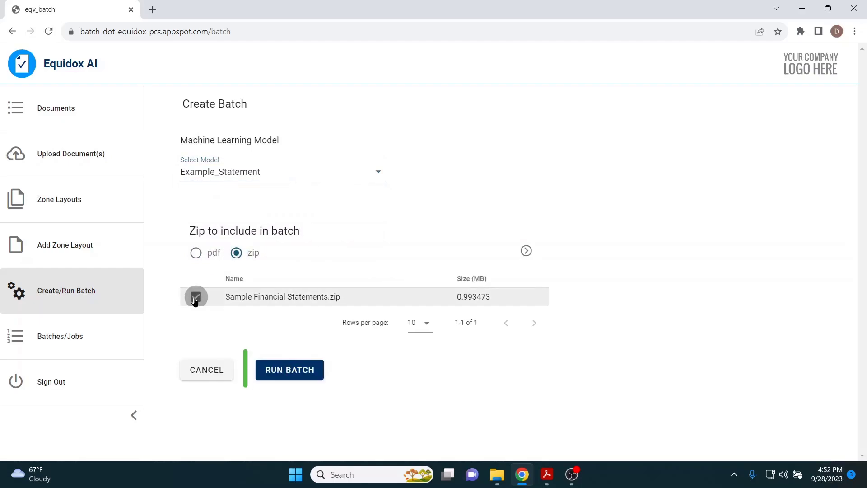
Start the batch and open the source zip of 20 statements in File Explorer
{"action": "left_click", "coordinate": [297, 371]}
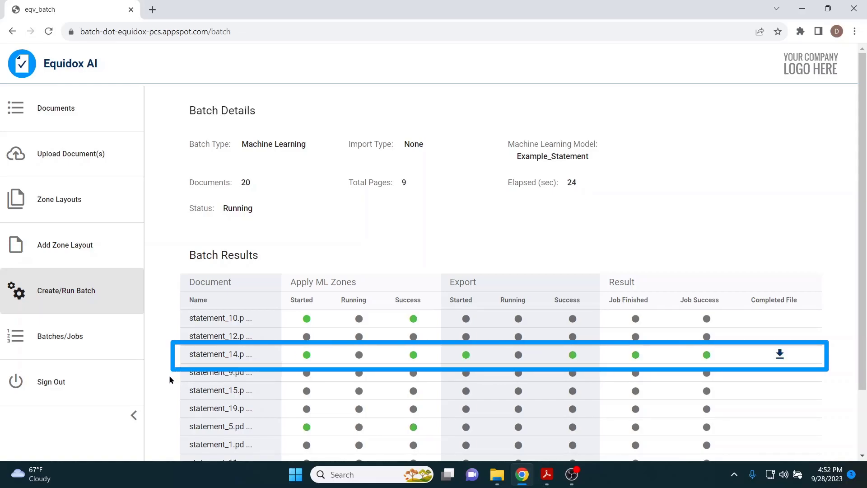
{"action": "left_click", "coordinate": [498, 482]}
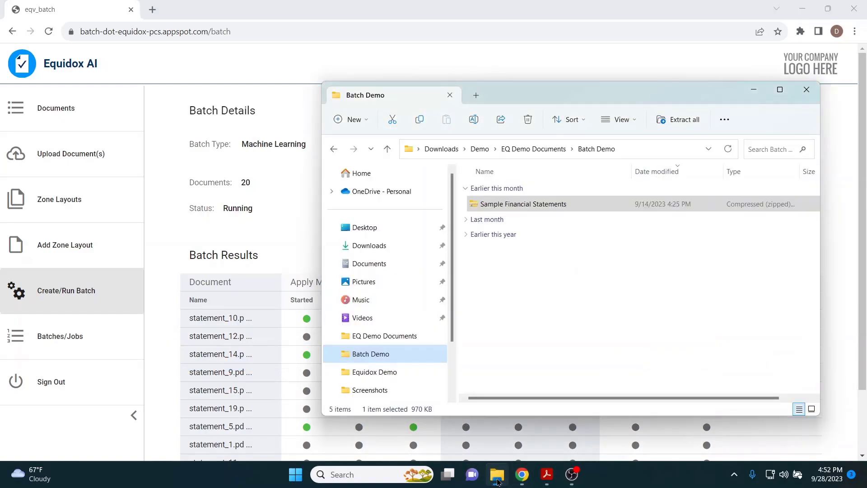
{"action": "double_click", "coordinate": [498, 206]}
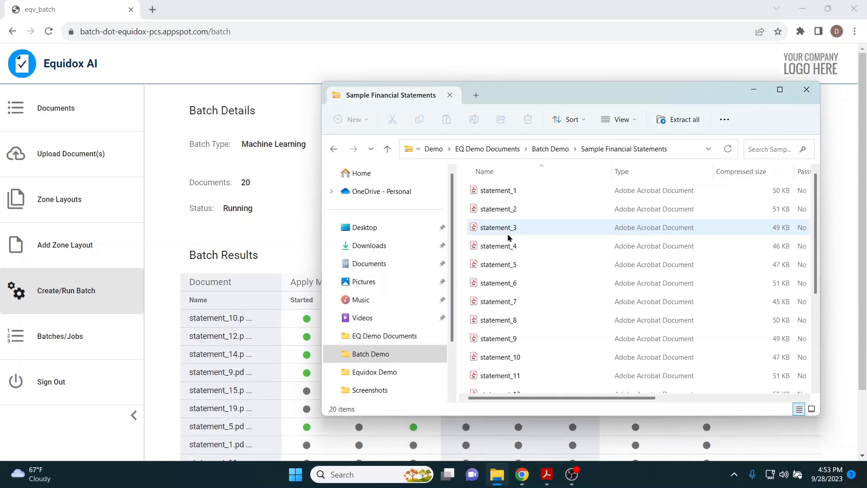
Open statement_5.pdf in Acrobat and check its empty accessibility tag tree across both pages
{"action": "left_click", "coordinate": [517, 265]}
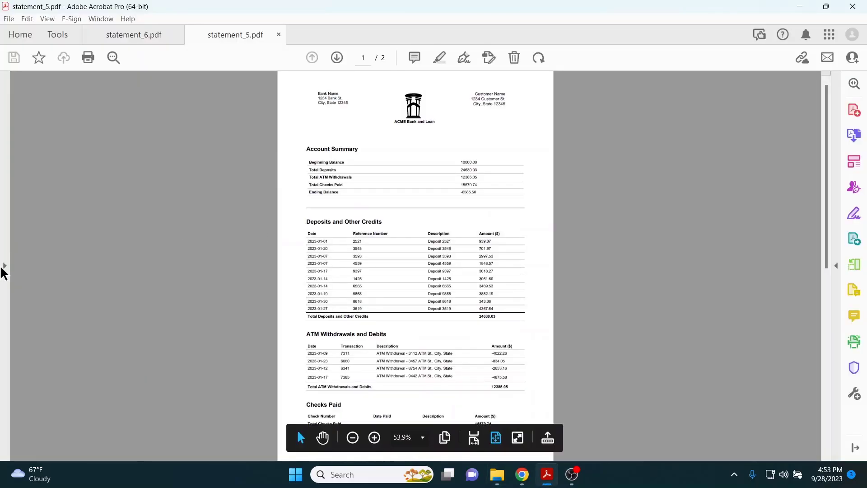
{"action": "left_click", "coordinate": [5, 266]}
{"action": "left_click", "coordinate": [12, 218]}
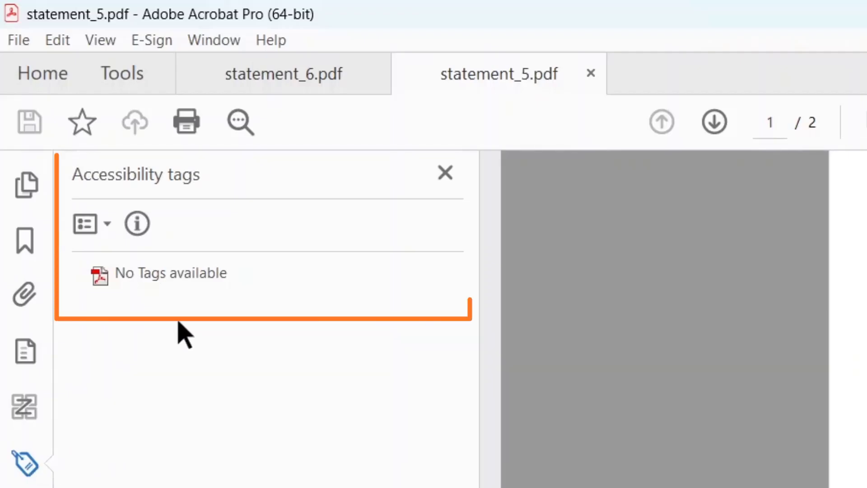
{"action": "left_click", "coordinate": [182, 277]}
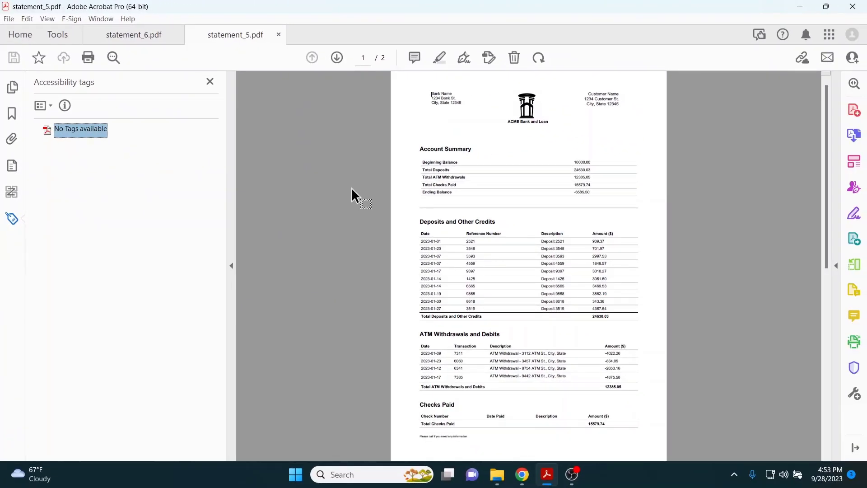
{"action": "scroll", "coordinate": [352, 188], "scroll_direction": "down", "scroll_amount": 2}
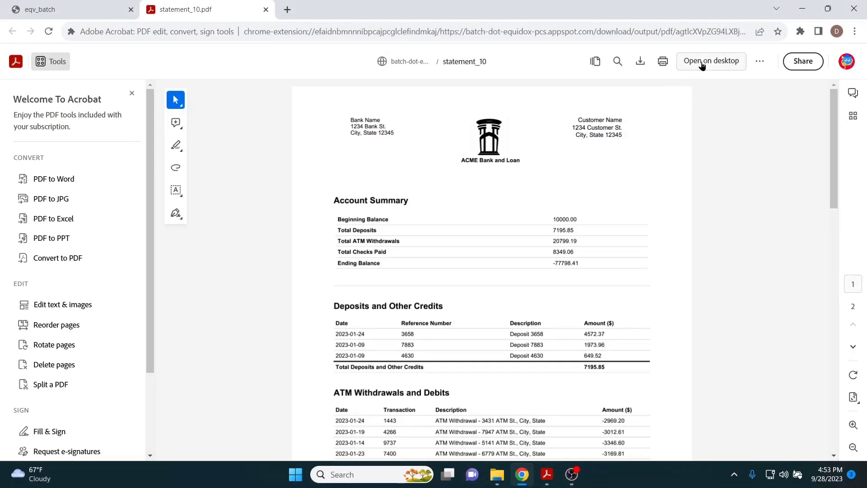
Open the remediated statement_10.pdf from the browser viewer in desktop Acrobat Pro
{"action": "left_click", "coordinate": [702, 63]}
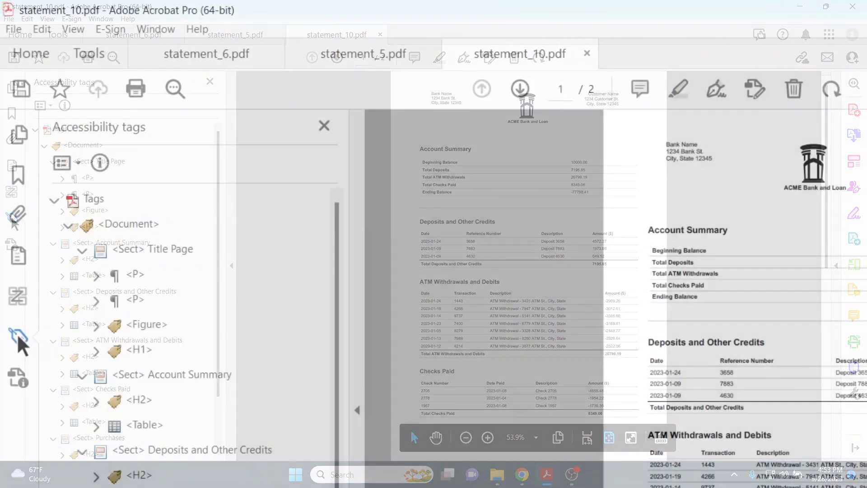
Highlight the Document tag, a title-page tag and the bank logo Figure tag
{"action": "left_click", "coordinate": [131, 226]}
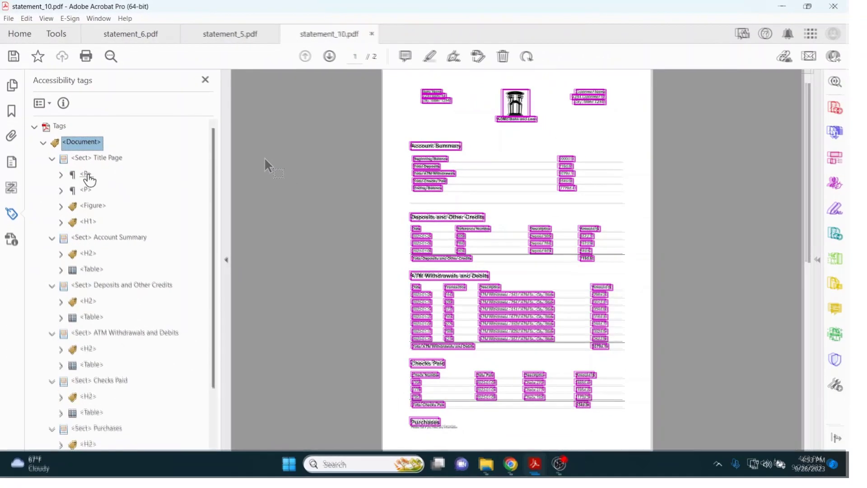
{"action": "left_click", "coordinate": [135, 275]}
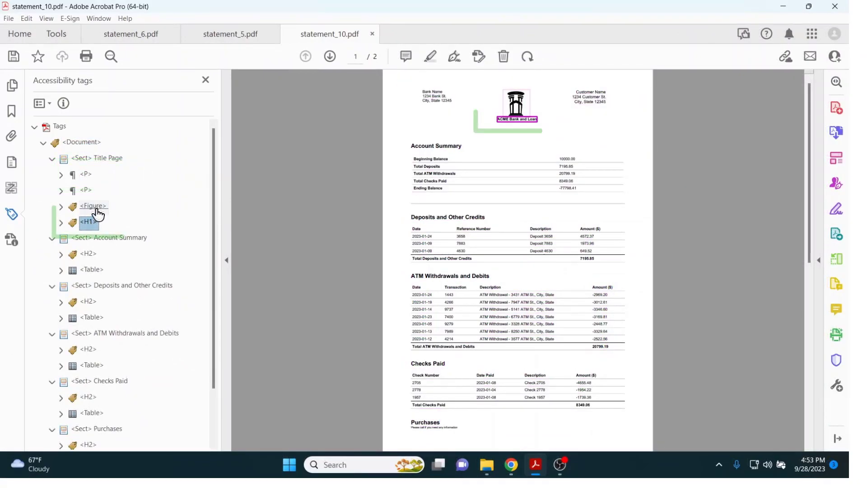
{"action": "left_click", "coordinate": [96, 208]}
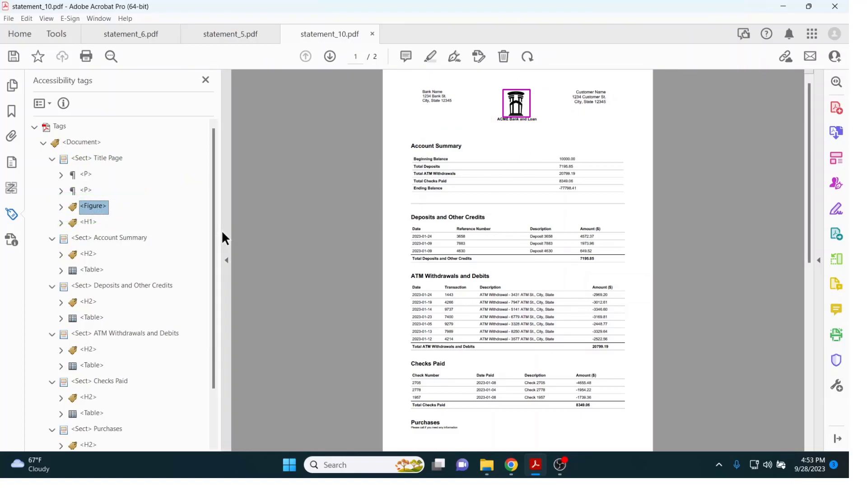
Expand the Account Summary table tag and highlight one of its rows
{"action": "left_click", "coordinate": [90, 270]}
{"action": "left_click", "coordinate": [61, 270]}
{"action": "left_click", "coordinate": [99, 302]}
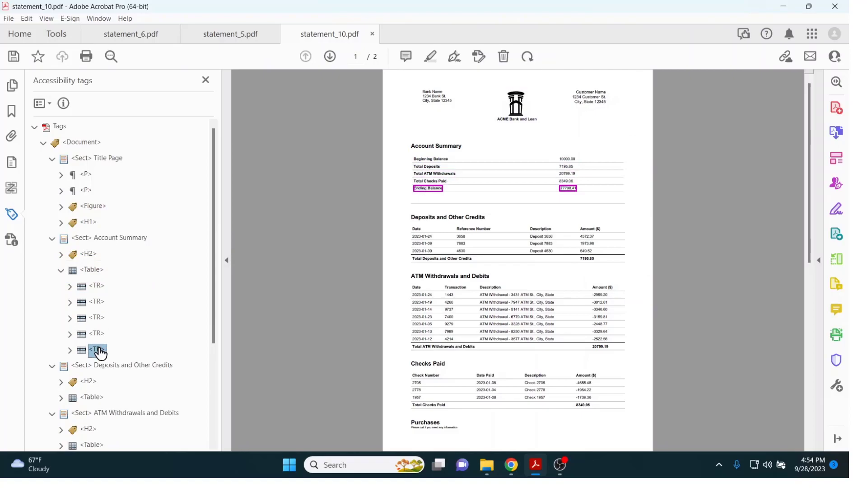
{"action": "scroll", "coordinate": [100, 351], "scroll_direction": "down", "scroll_amount": 3}
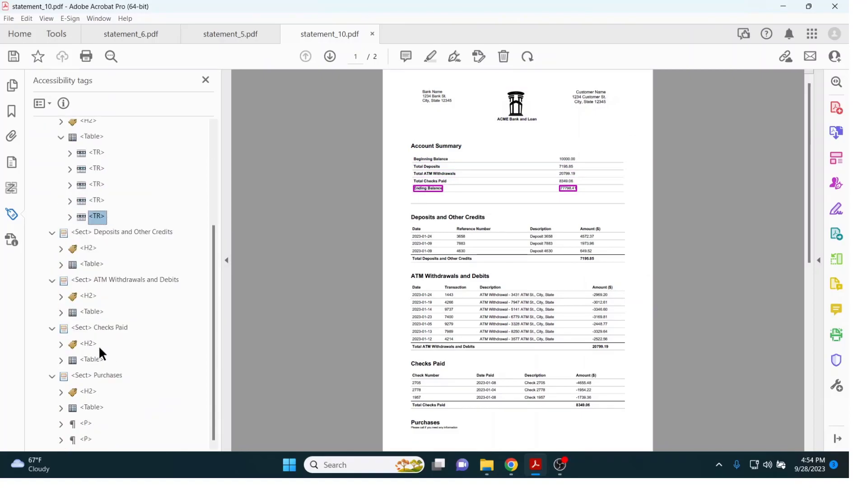
Step through the ATM Withdrawals and Purchases table tags and the following paragraph
{"action": "key", "text": "Down"}
{"action": "key", "text": "Down"}
{"action": "key", "text": "Down"}
{"action": "key", "text": "Down"}
{"action": "key", "text": "Down"}
{"action": "key", "text": "Down"}
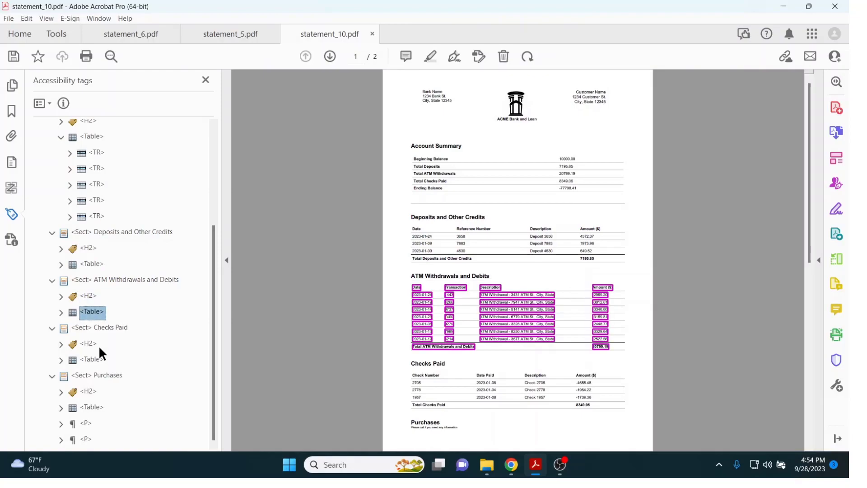
{"action": "key", "text": "Down"}
{"action": "key", "text": "Down"}
{"action": "key", "text": "Down"}
{"action": "key", "text": "Down"}
{"action": "key", "text": "Down"}
{"action": "key", "text": "Down"}
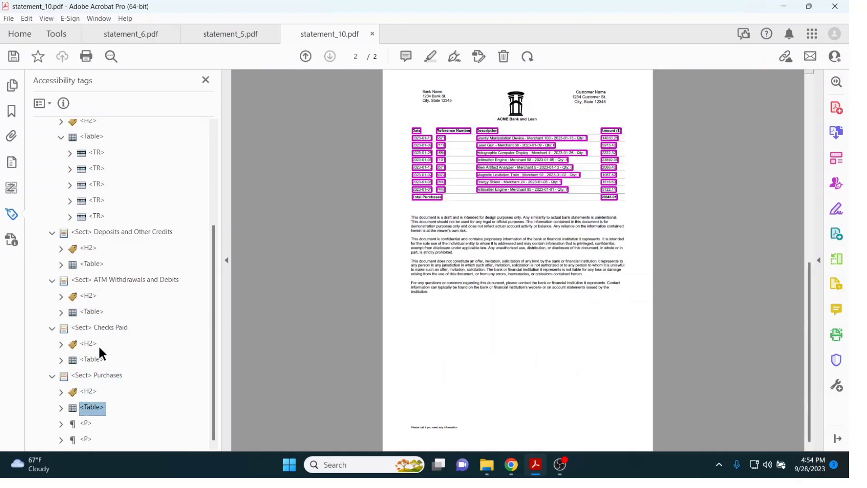
{"action": "key", "text": "Down"}
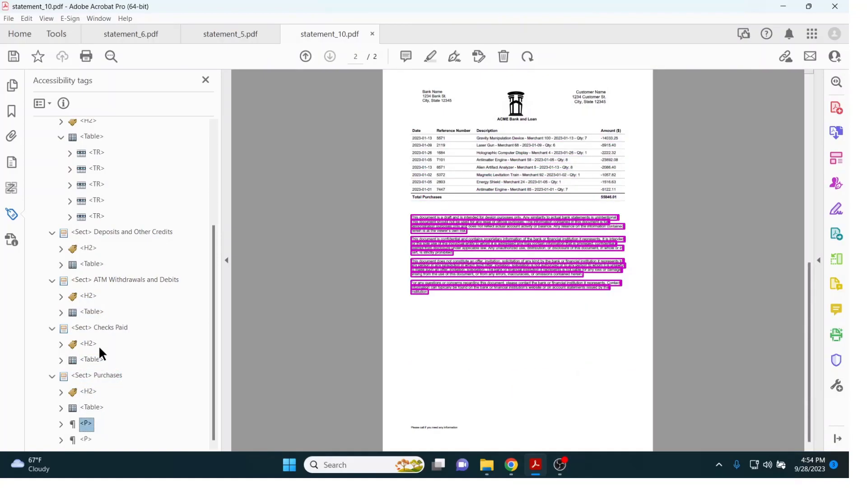